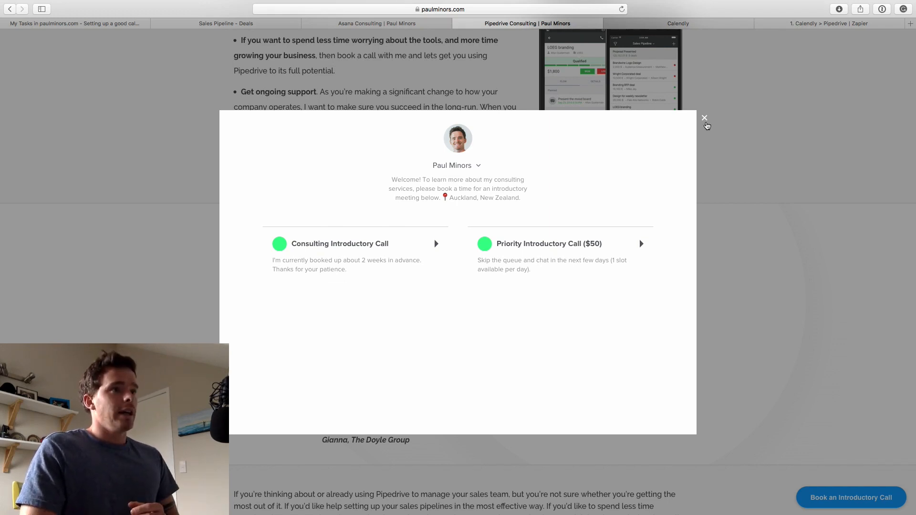
# - Close the booking popup on the Pipedrive Consulting page and look over the Asana Consulting page
pyautogui.click(704, 118)
pyautogui.scroll(10, 524, 181)
pyautogui.scroll(3, 522, 185)
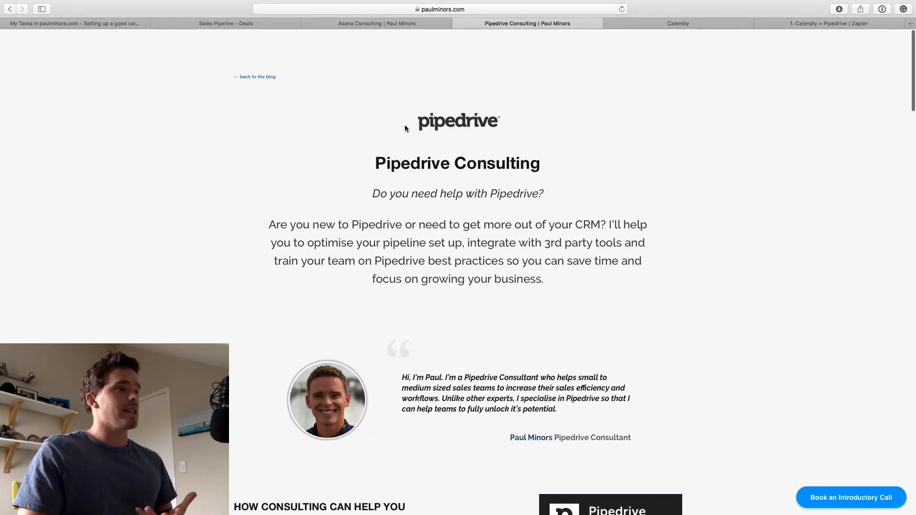
pyautogui.click(391, 24)
pyautogui.scroll(-6, 431, 207)
pyautogui.scroll(6, 432, 210)
# - Review the Pipedrive Consulting page, from the introduction down to the integrations and the client testimonial
pyautogui.click(534, 23)
pyautogui.scroll(-2, 431, 223)
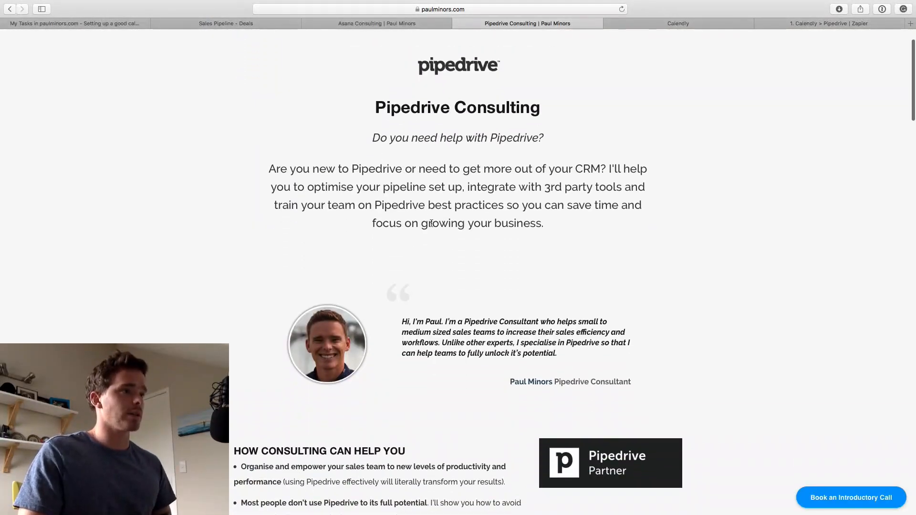
pyautogui.scroll(-4, 417, 236)
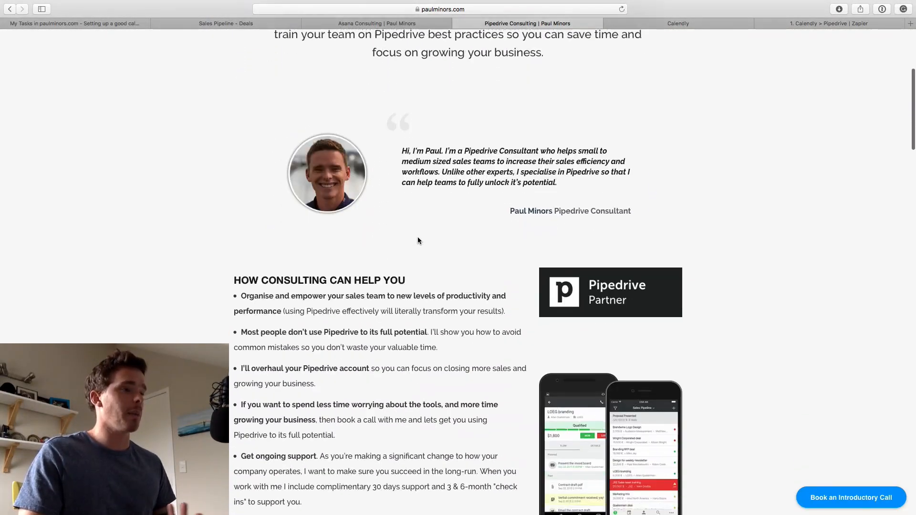
pyautogui.scroll(-6, 417, 236)
pyautogui.scroll(3, 417, 237)
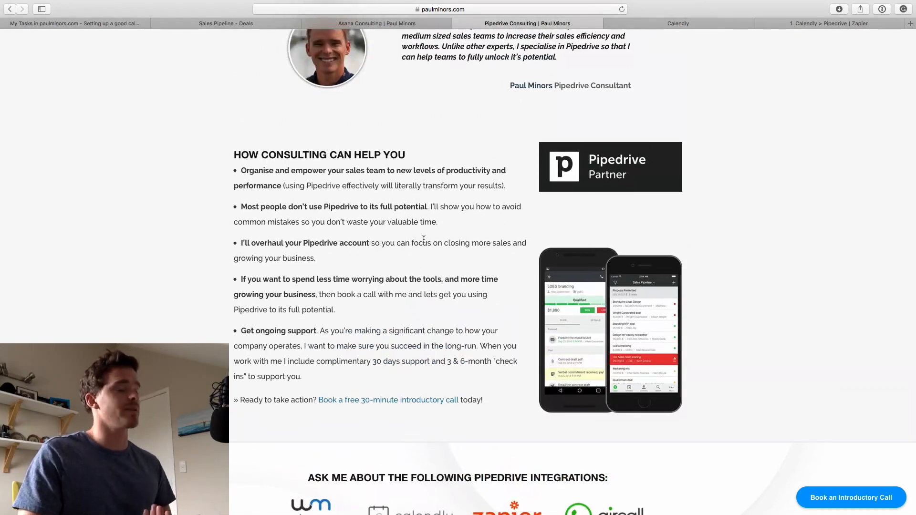
pyautogui.scroll(2, 469, 217)
pyautogui.scroll(-5, 468, 217)
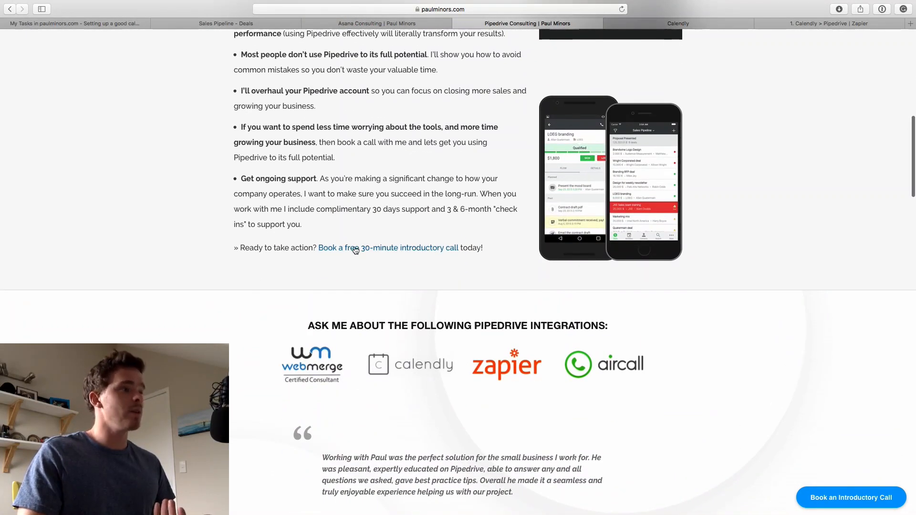
pyautogui.scroll(-2, 481, 256)
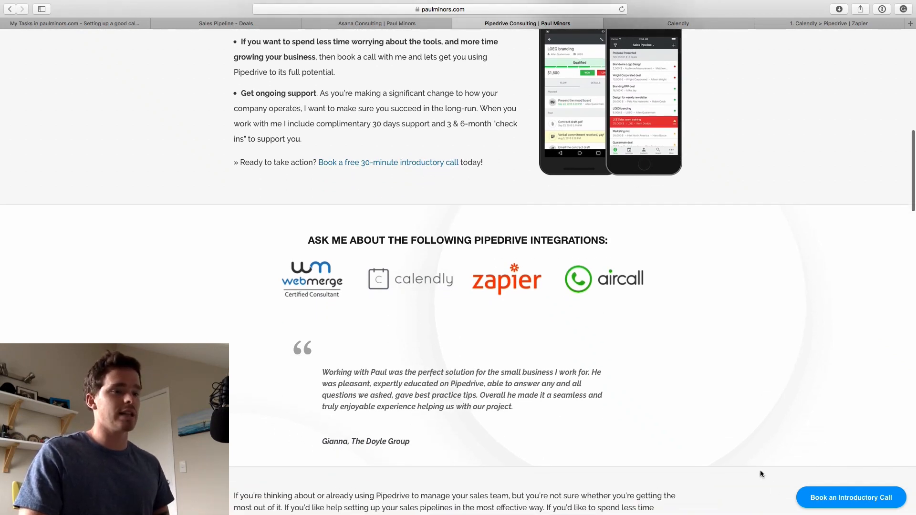
# - Open the page's booking widget and choose a Consulting Introductory Call on Thursday, September 13 at 11:00am
pyautogui.click(844, 497)
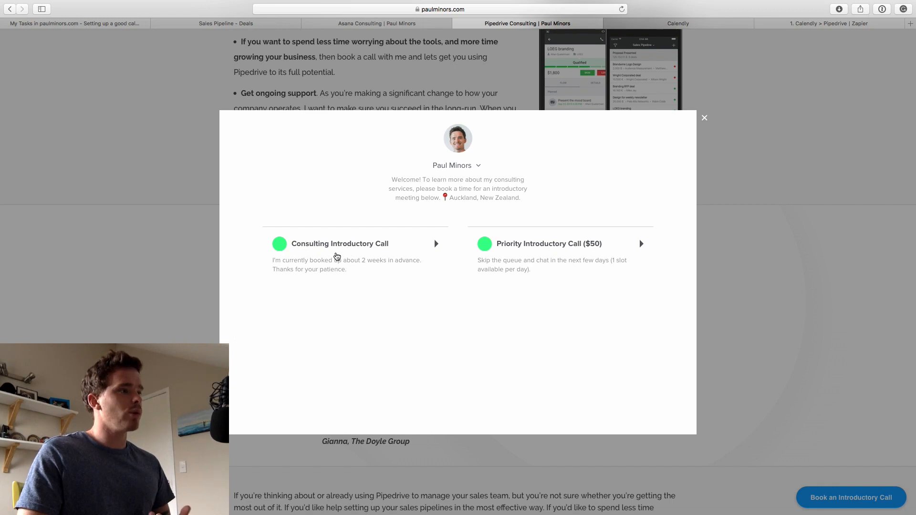
pyautogui.click(356, 258)
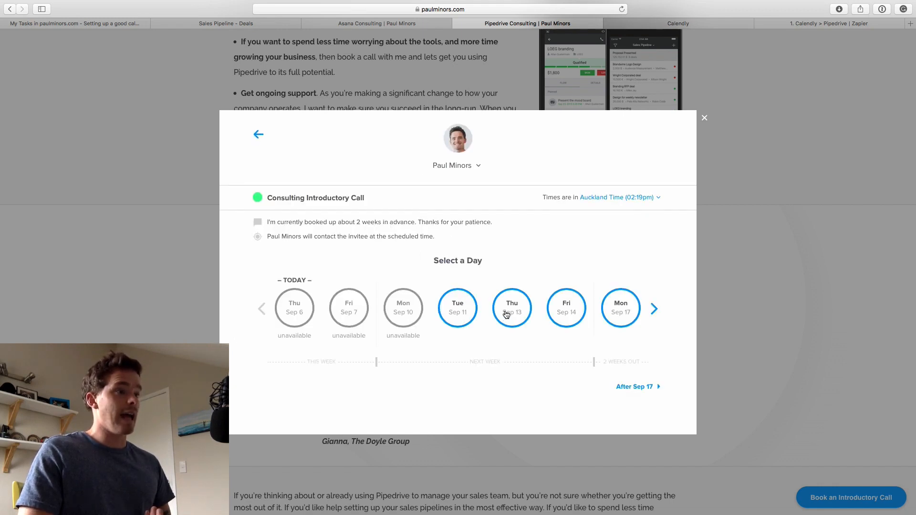
pyautogui.click(505, 311)
pyautogui.click(472, 232)
pyautogui.click(537, 236)
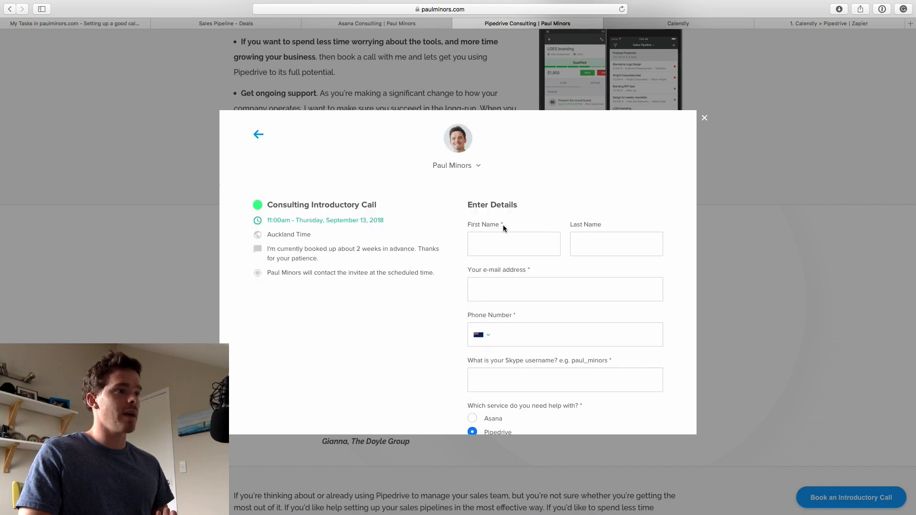
# - Examine the fields and questions of the booking details form, and close the popup without scheduling
pyautogui.scroll(-3, 498, 232)
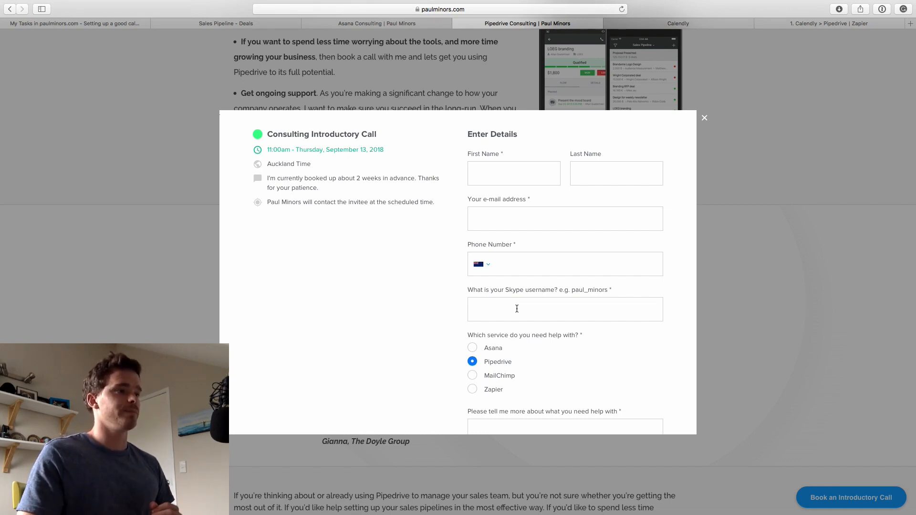
pyautogui.scroll(-4, 516, 309)
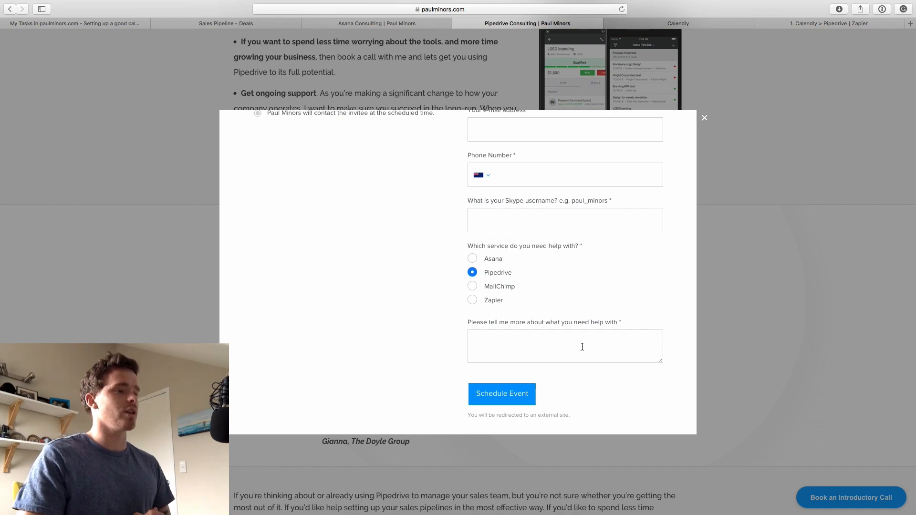
pyautogui.scroll(5, 520, 248)
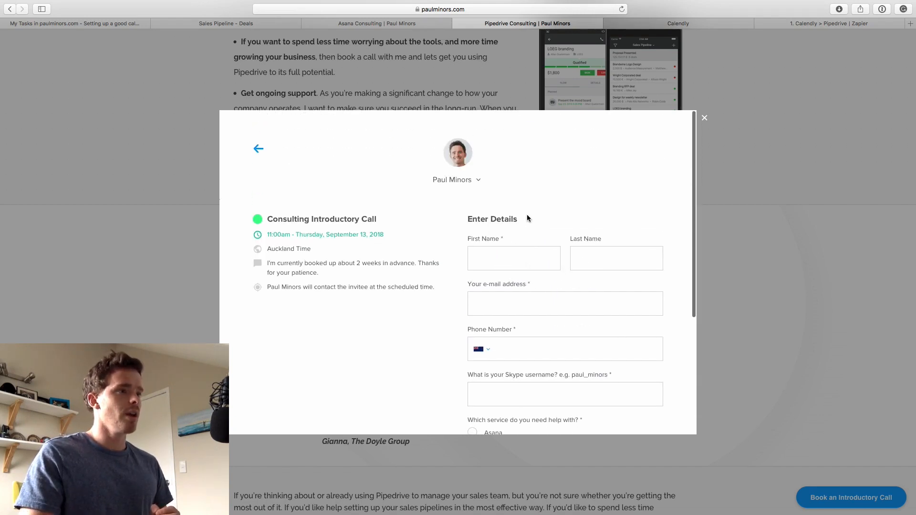
pyautogui.click(704, 117)
# - In Calendly, open the Consulting Introductory Call event type for editing and review its duration and availability, leaving them unsaved
pyautogui.click(677, 24)
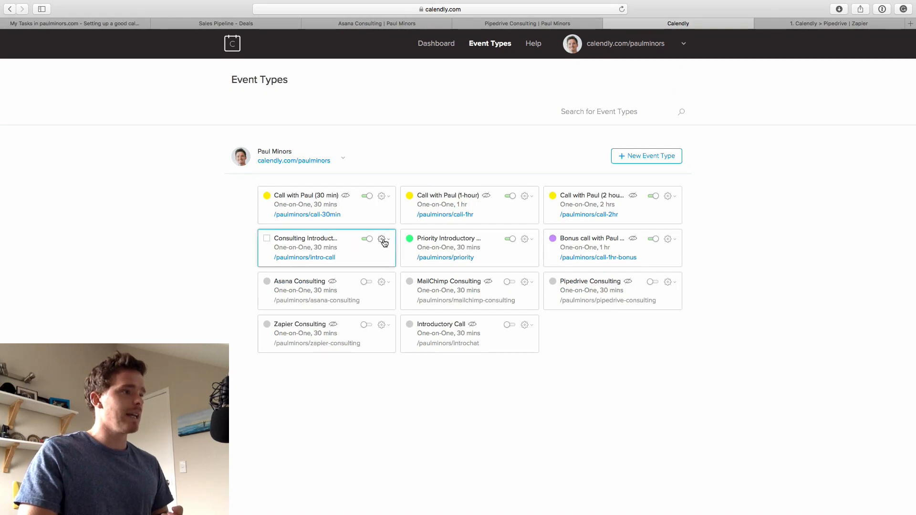
pyautogui.click(384, 243)
pyautogui.click(399, 251)
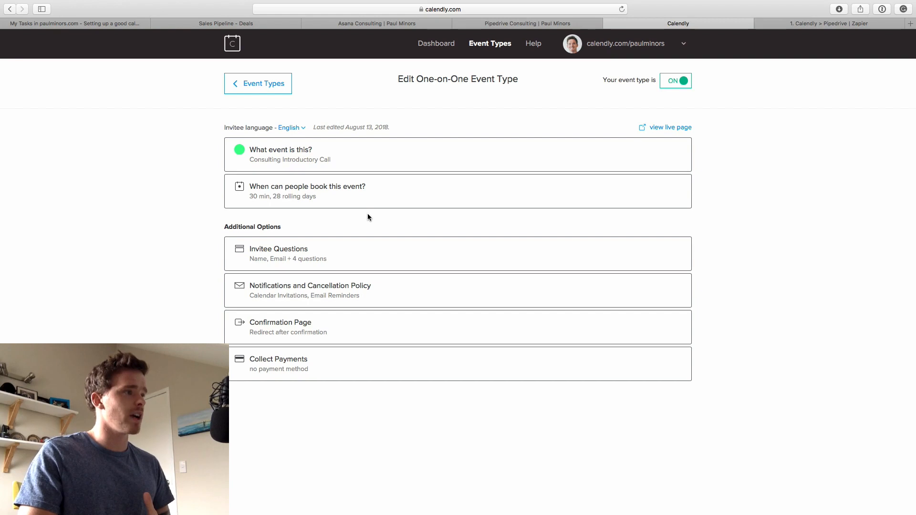
pyautogui.click(312, 192)
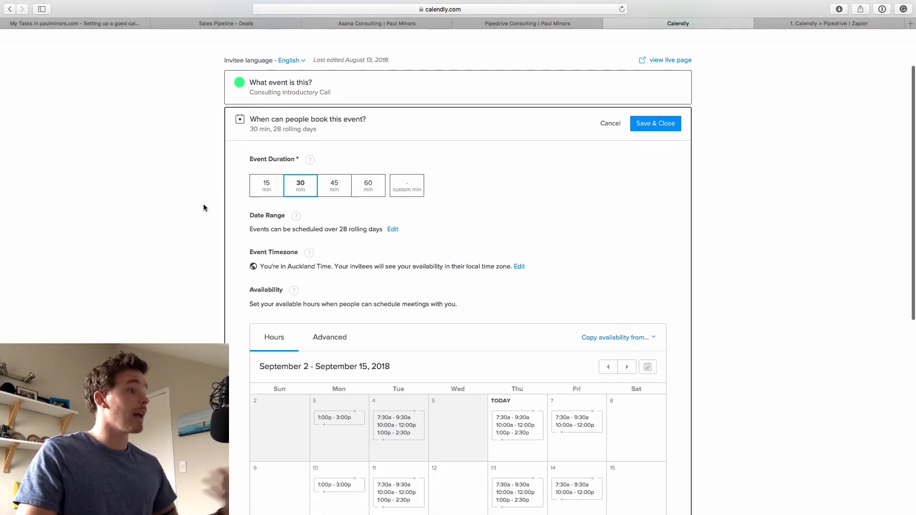
pyautogui.scroll(-3, 311, 207)
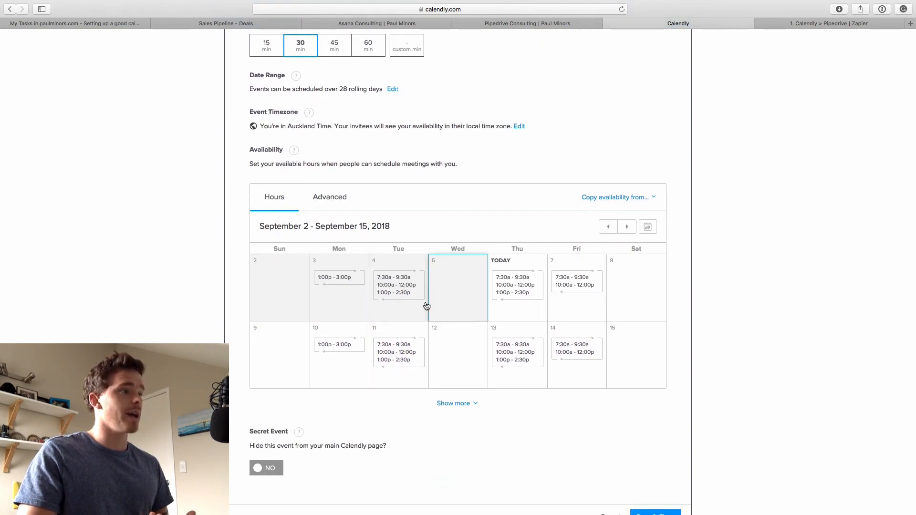
pyautogui.scroll(-3, 433, 280)
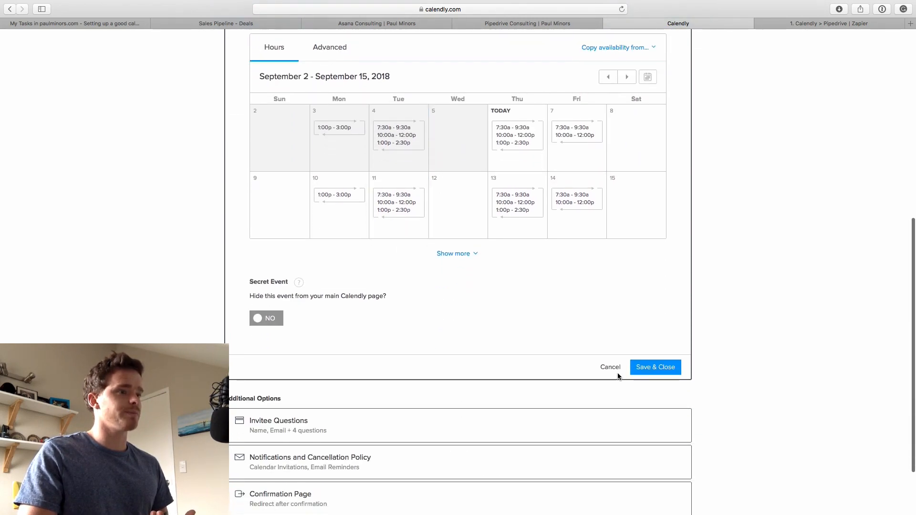
pyautogui.click(613, 370)
# - Review the event type's invitee questions and close them without saving
pyautogui.click(341, 253)
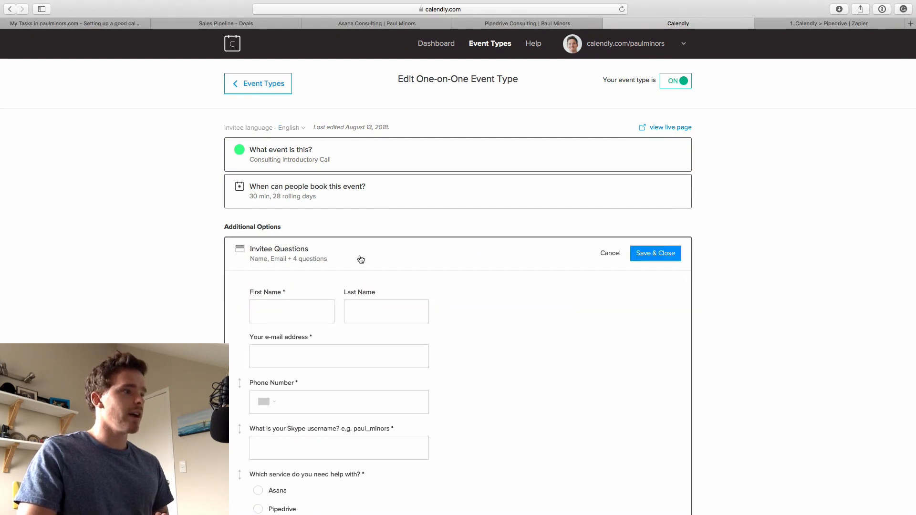
pyautogui.scroll(-3, 360, 258)
pyautogui.scroll(-3, 326, 257)
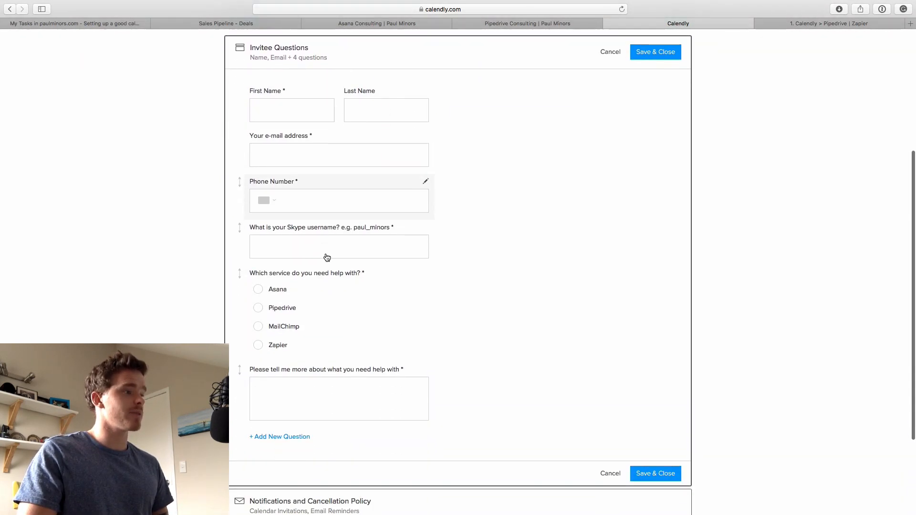
pyautogui.scroll(2, 342, 178)
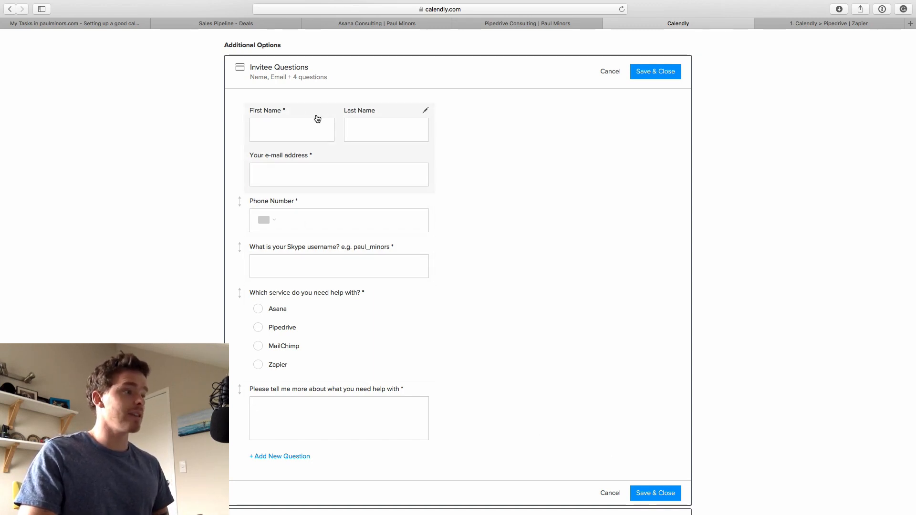
pyautogui.click(603, 495)
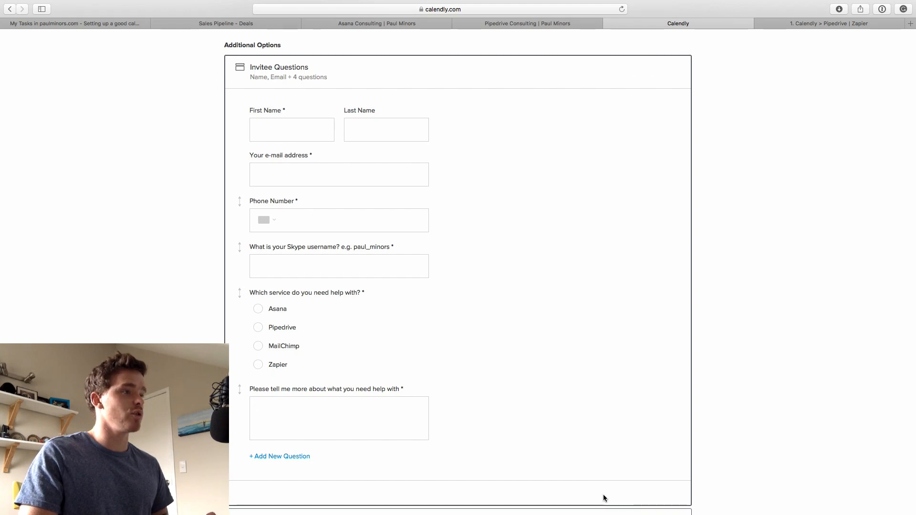
# - Check the event type's notification and cancellation settings and its payment collection options, cancelling out of both
pyautogui.click(365, 297)
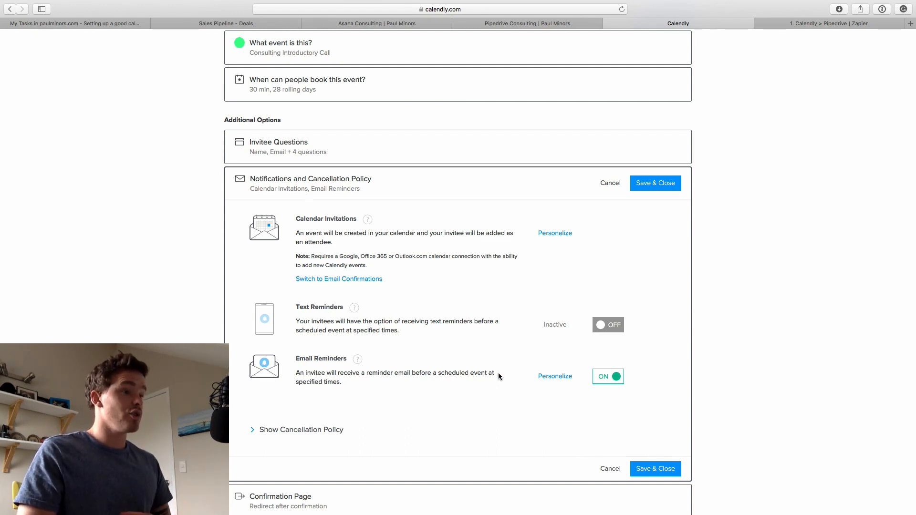
pyautogui.click(612, 470)
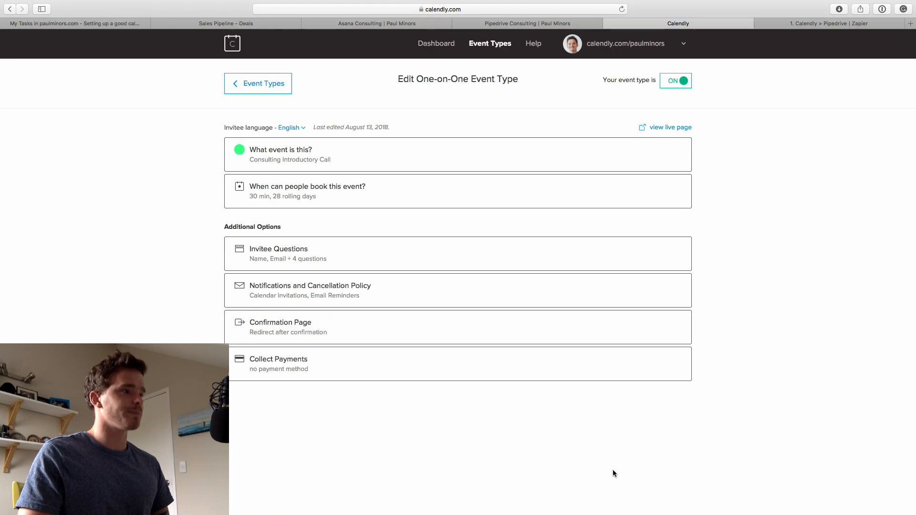
pyautogui.click(338, 364)
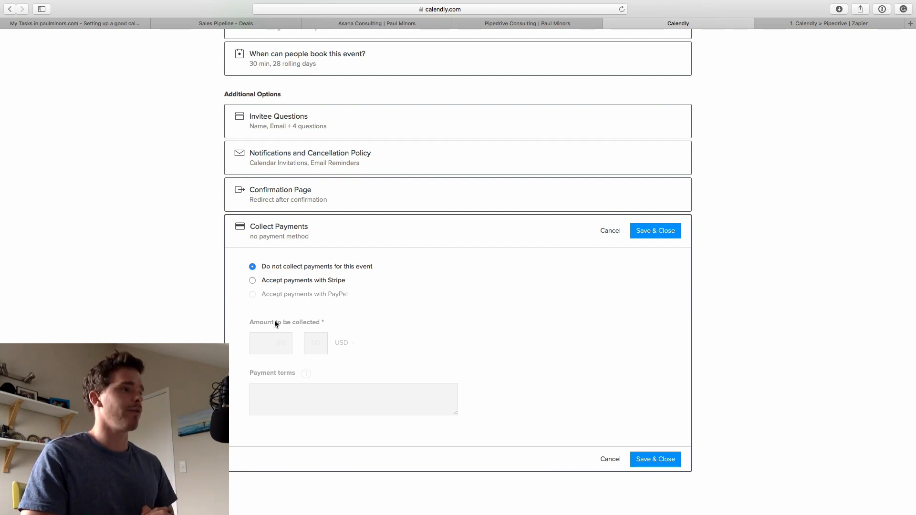
pyautogui.click(601, 231)
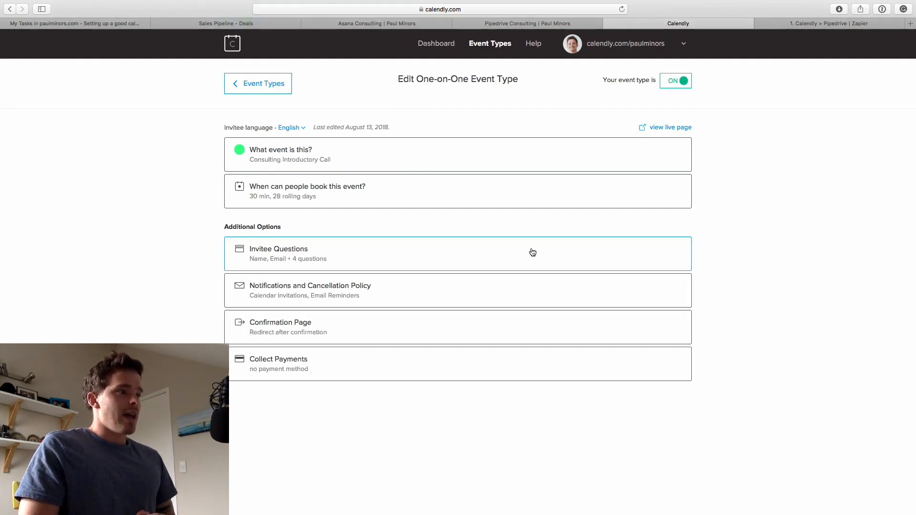
# - Return to the event types and copy the Popup Widget embed code for the Consulting Introductory Call
pyautogui.click(278, 93)
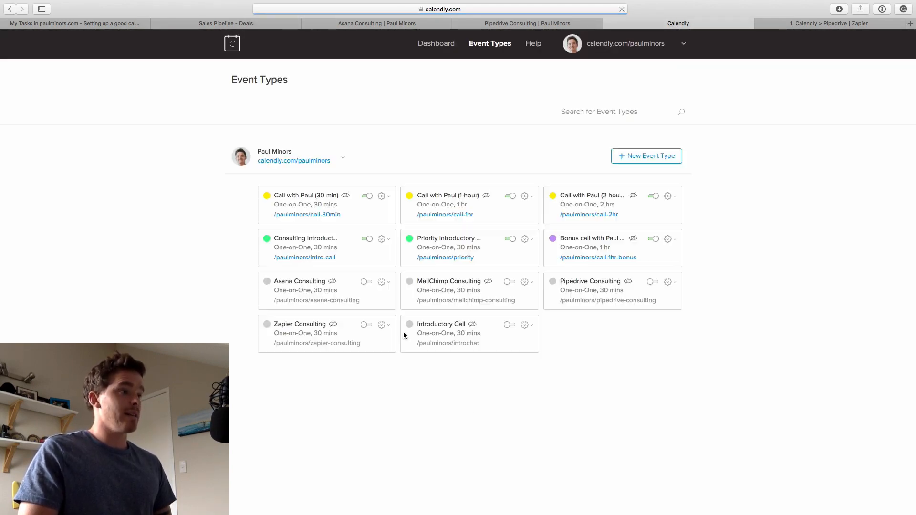
pyautogui.click(382, 239)
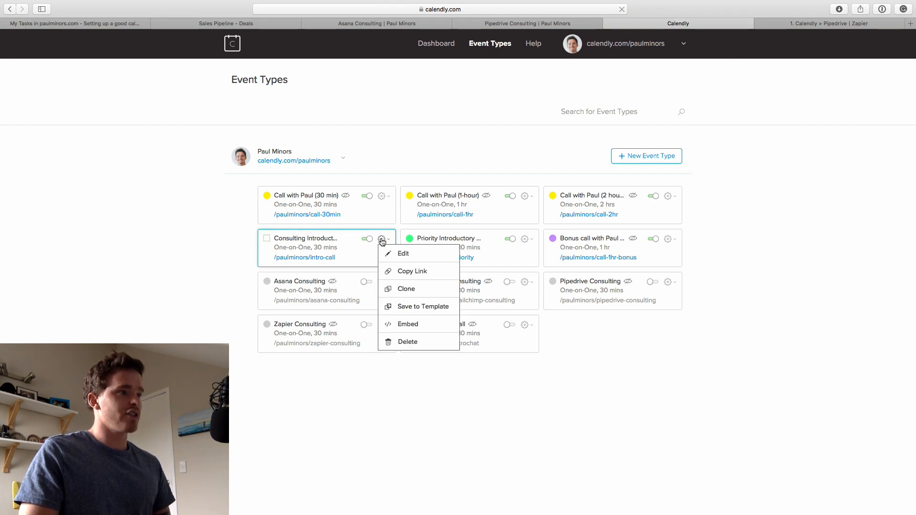
pyautogui.click(407, 324)
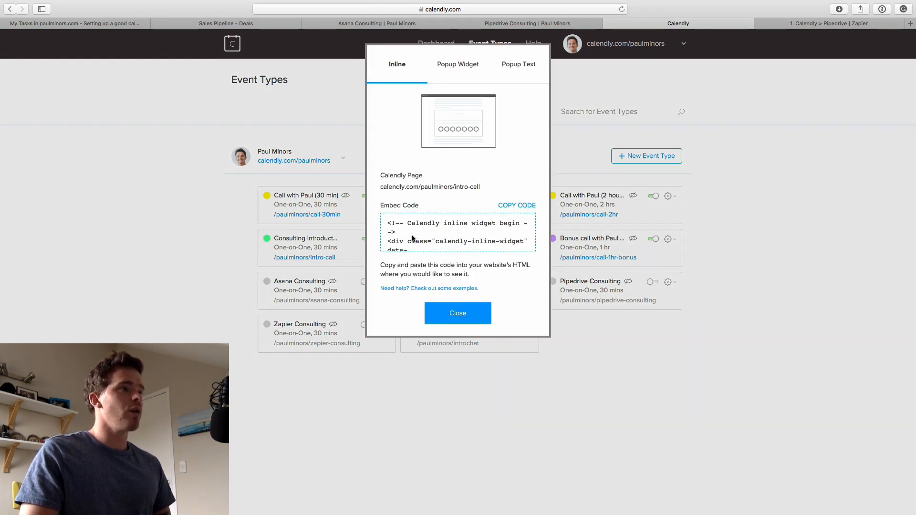
pyautogui.click(452, 66)
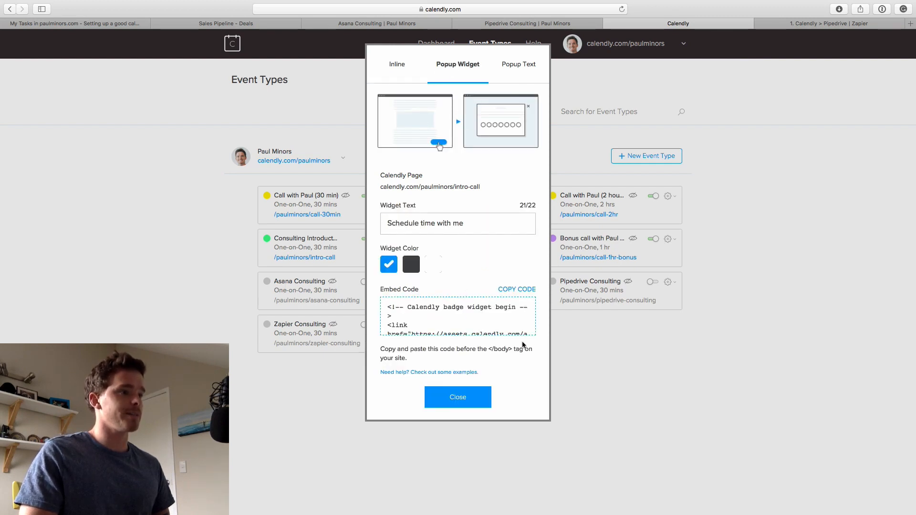
pyautogui.click(516, 289)
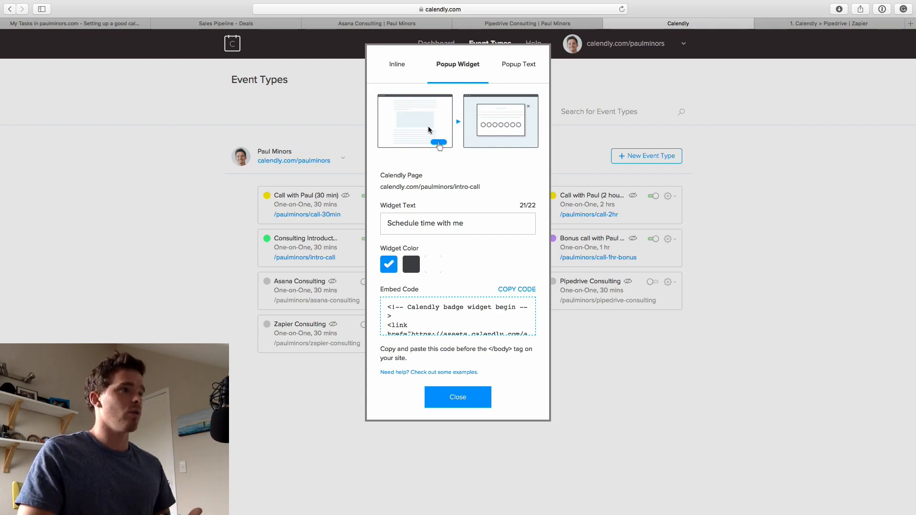
# - Look at how the embedded booking widget stays on the Asana Consulting page while moving through it
pyautogui.click(417, 25)
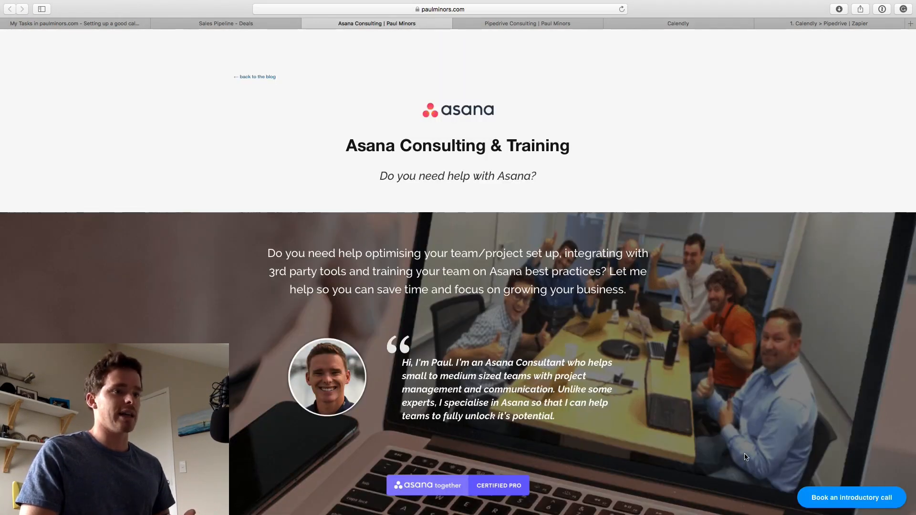
pyautogui.scroll(-10, 747, 459)
pyautogui.scroll(-5, 745, 454)
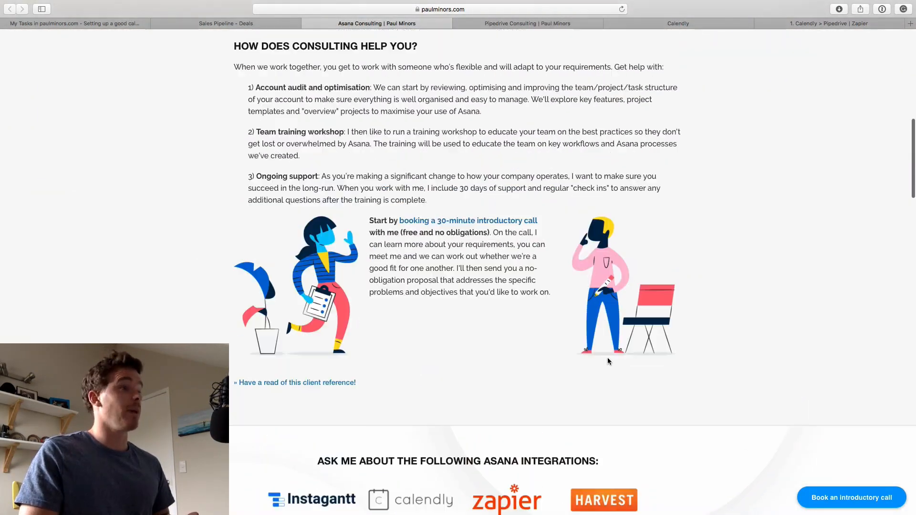
pyautogui.scroll(10, 622, 161)
pyautogui.scroll(5, 622, 162)
# - Close the embed options in Calendly and switch to the Calendly > Pipedrive Zap in Zapier
pyautogui.click(652, 23)
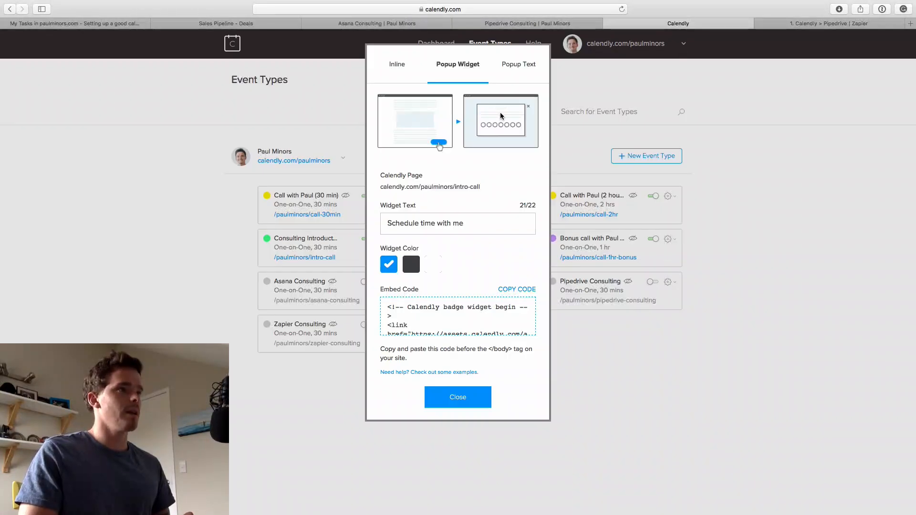
pyautogui.click(470, 402)
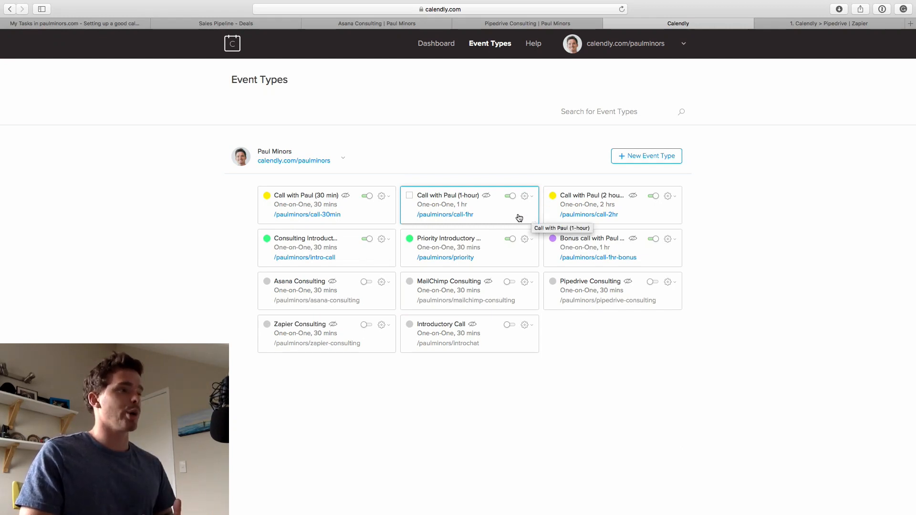
pyautogui.click(804, 24)
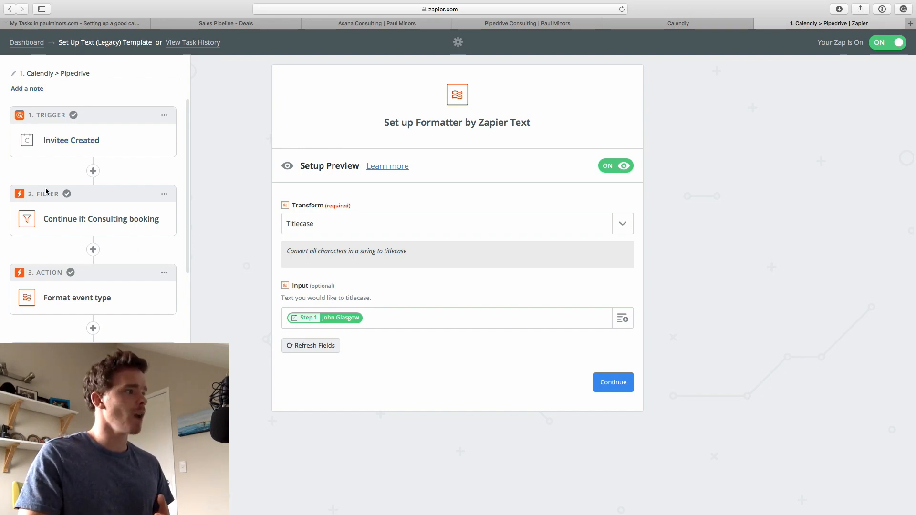
# - Review the Consulting booking filter's setup in the Zap, compare it with the event type names in Calendly, and return to Zapier
pyautogui.click(123, 222)
pyautogui.click(77, 276)
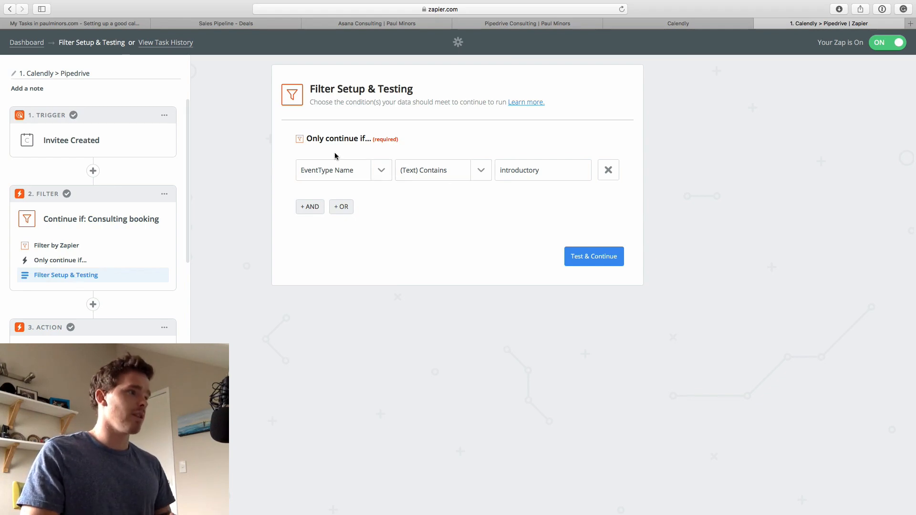
pyautogui.click(504, 23)
pyautogui.click(639, 24)
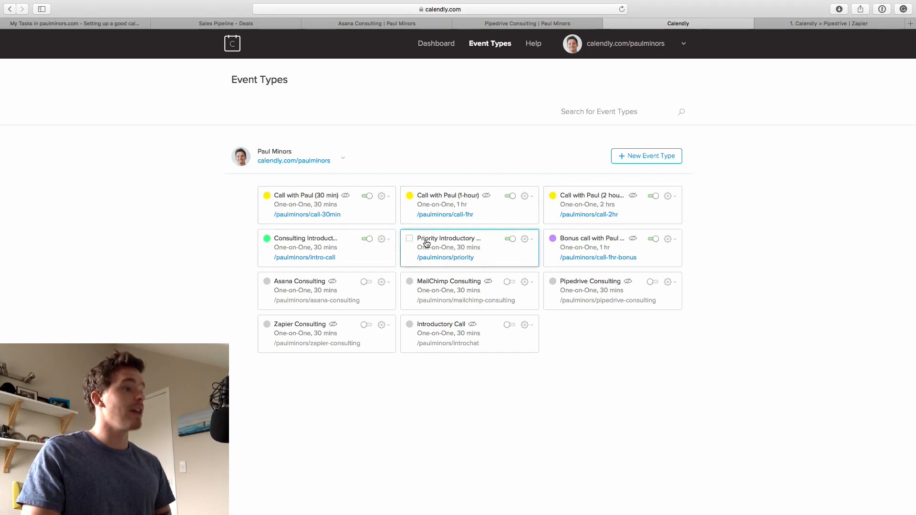
pyautogui.click(803, 24)
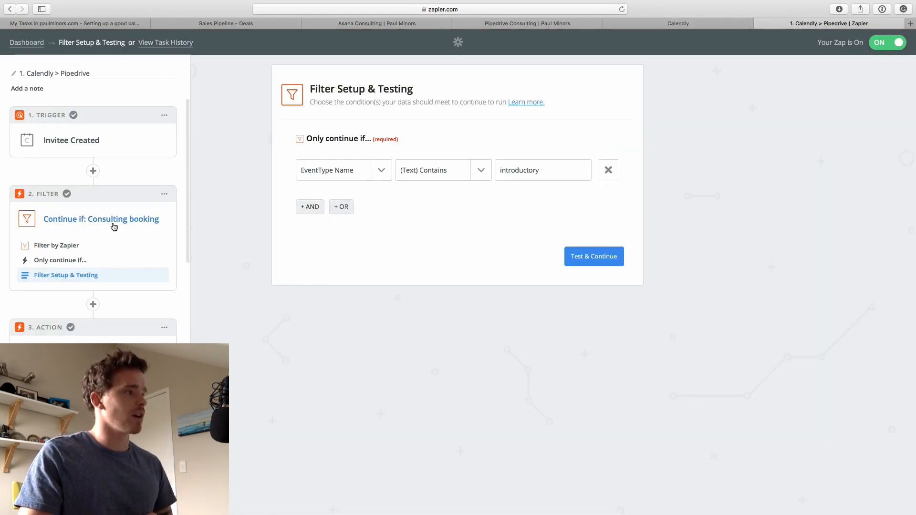
# - Open the options of the Find or Create Person step and look through its Pipedrive person field mappings
pyautogui.scroll(-5, 127, 243)
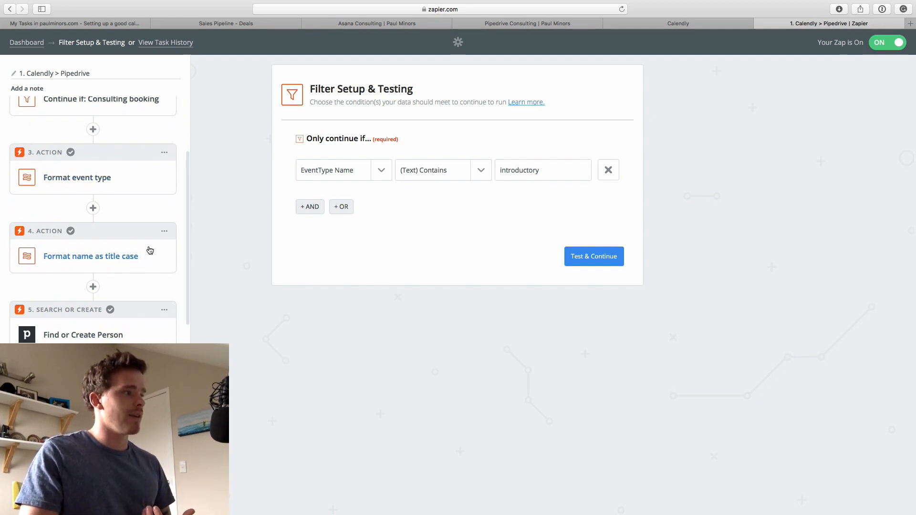
pyautogui.scroll(-4, 143, 260)
pyautogui.scroll(-2, 144, 252)
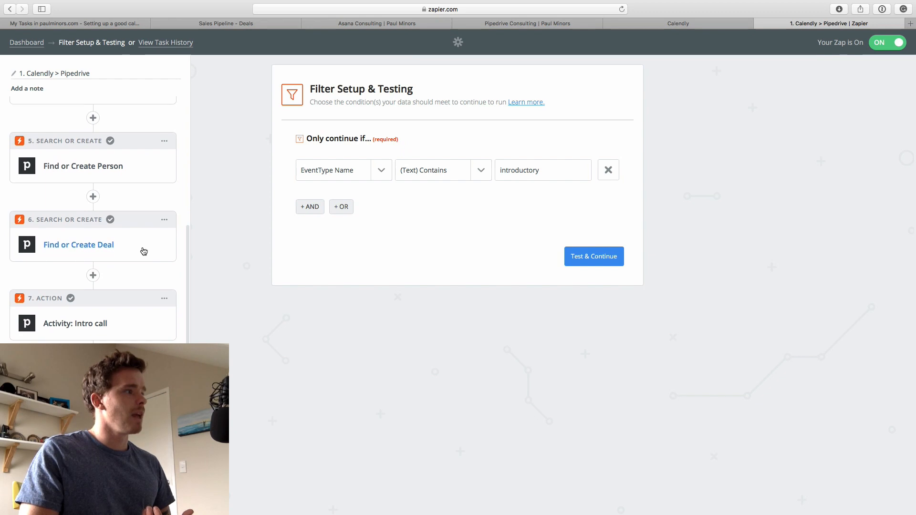
pyautogui.click(91, 168)
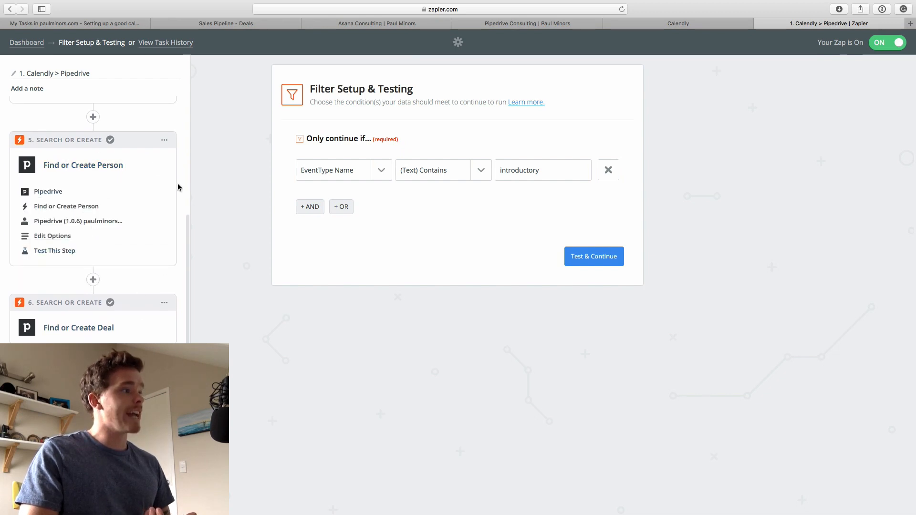
pyautogui.click(52, 236)
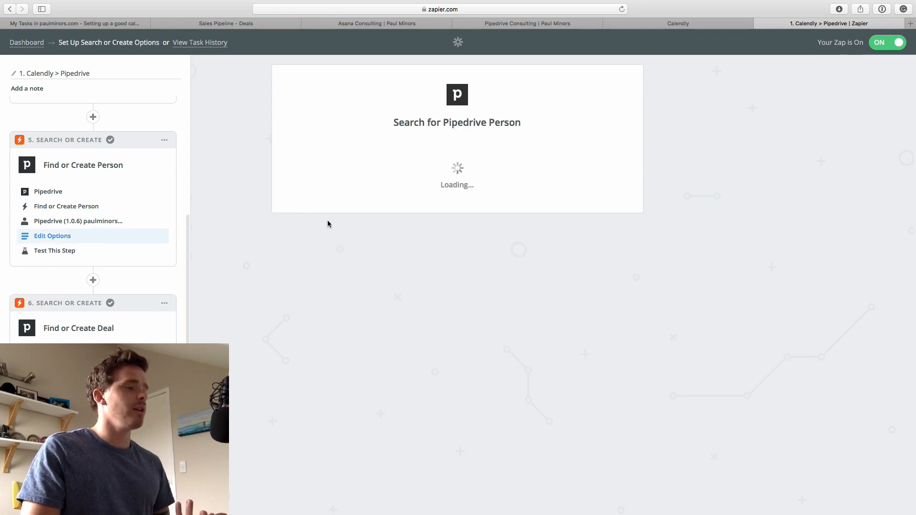
pyautogui.scroll(-5, 457, 286)
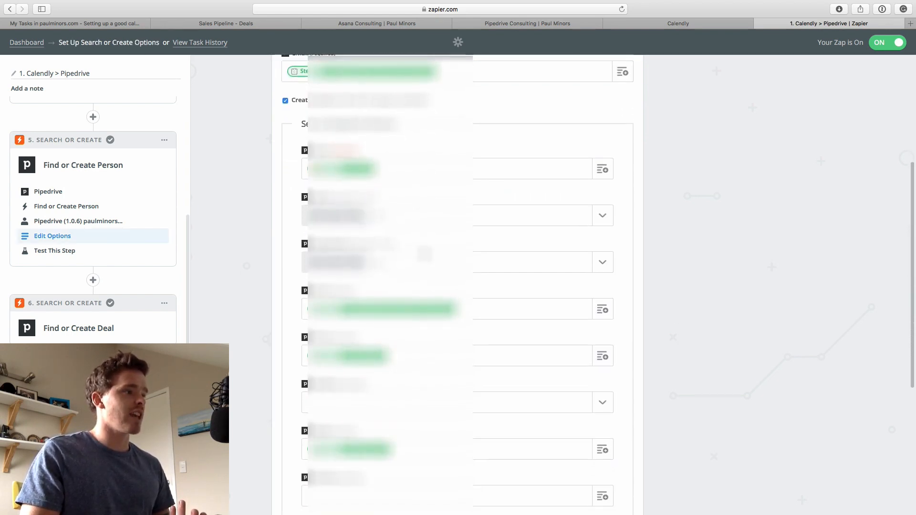
pyautogui.scroll(-6, 457, 286)
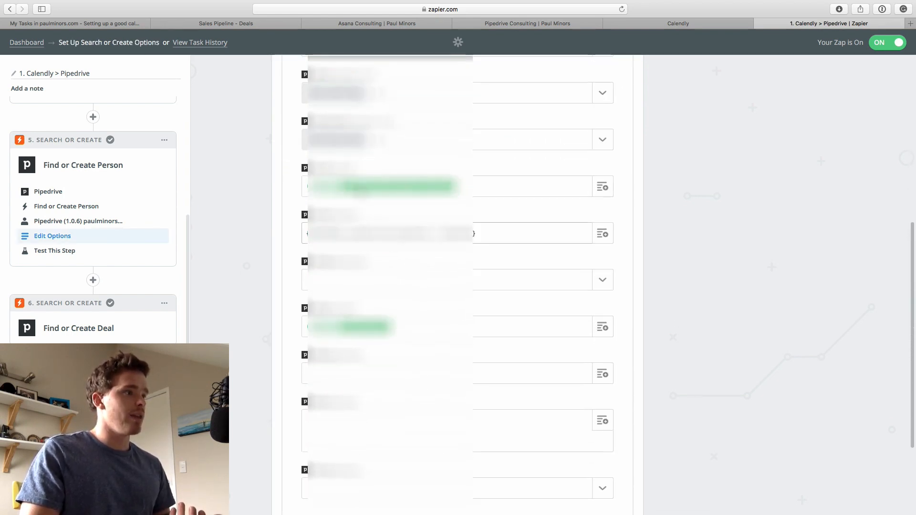
pyautogui.scroll(-1, 280, 155)
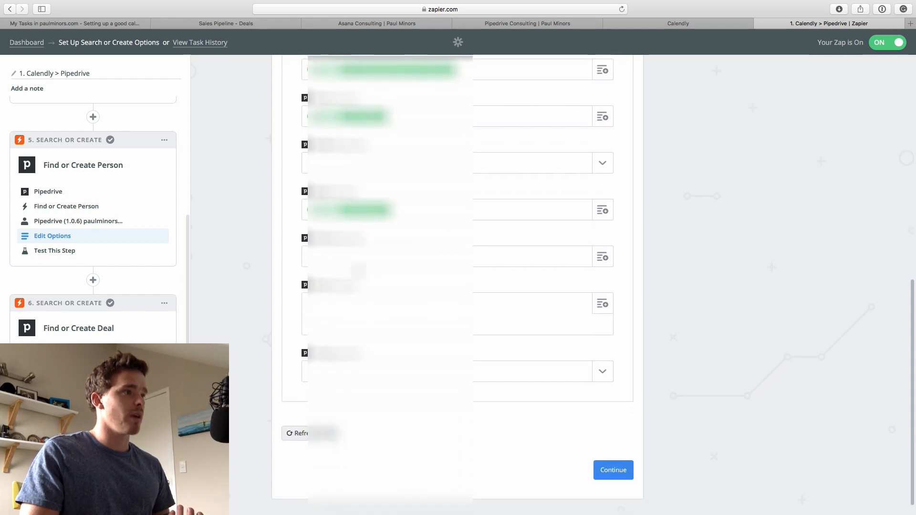
pyautogui.scroll(2, 493, 184)
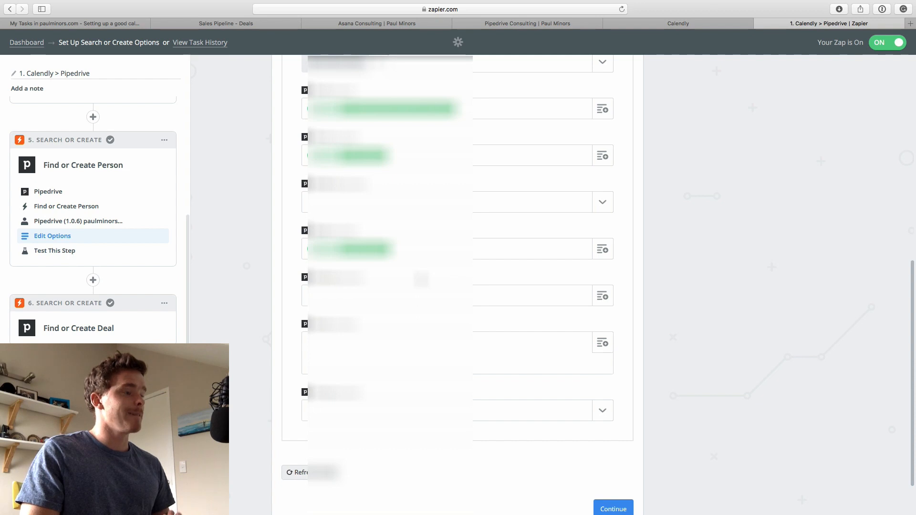
# - Open the options of the Find or Create Deal step and examine its search field, title and stage settings
pyautogui.click(111, 171)
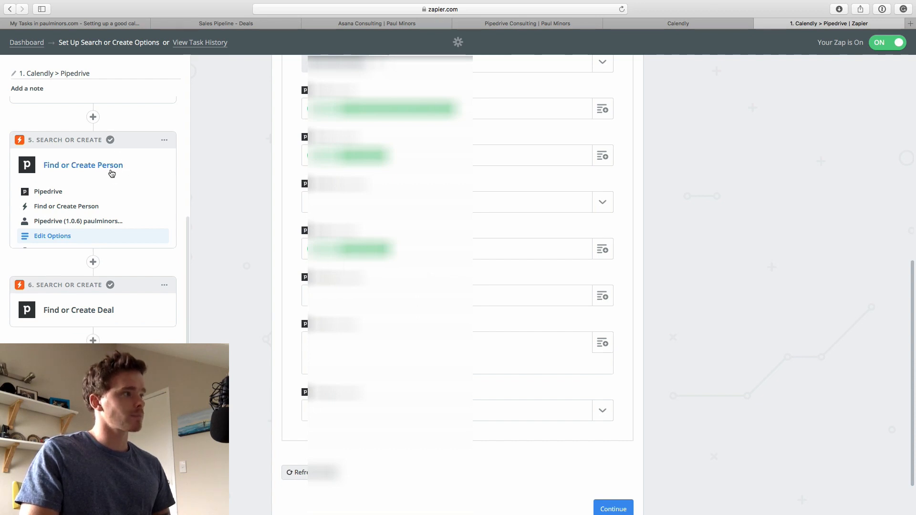
pyautogui.click(76, 249)
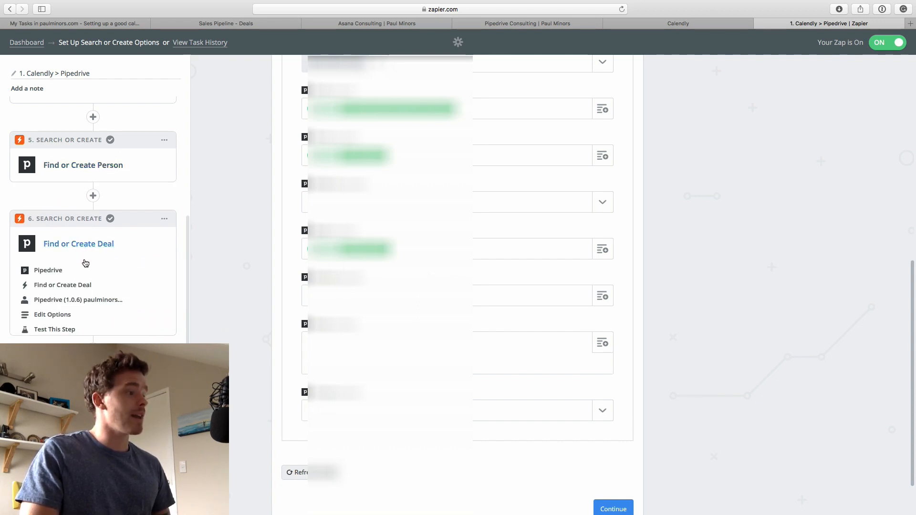
pyautogui.click(94, 310)
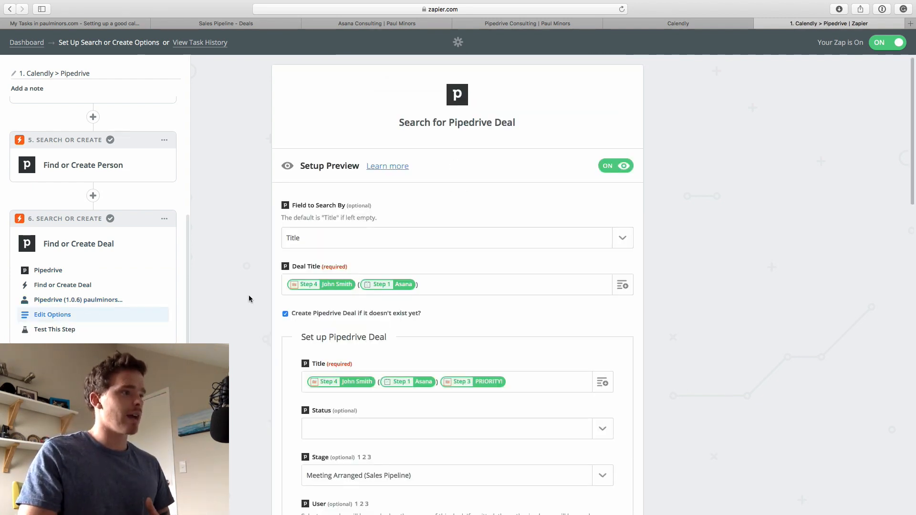
pyautogui.scroll(-5, 248, 299)
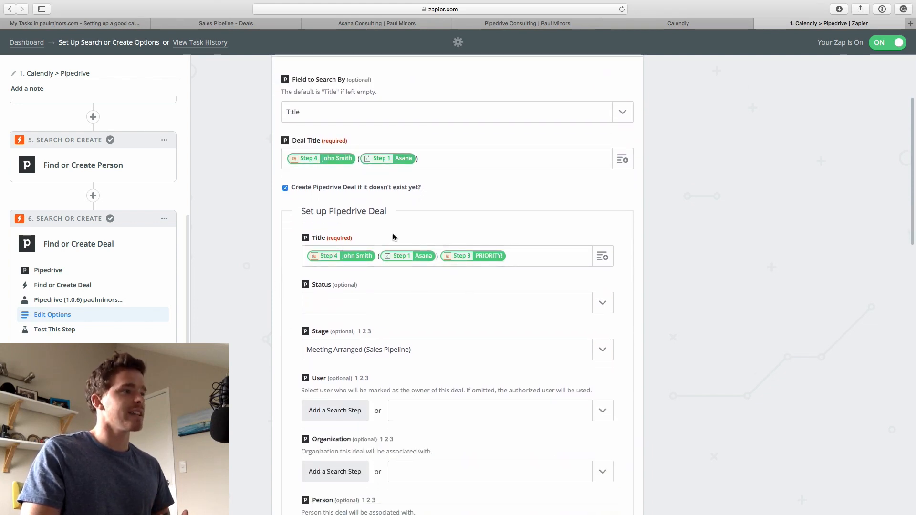
# - Open the Activity: Intro call template and examine its deal, type, due date, duration and note fields
pyautogui.click(89, 252)
pyautogui.scroll(1, 95, 324)
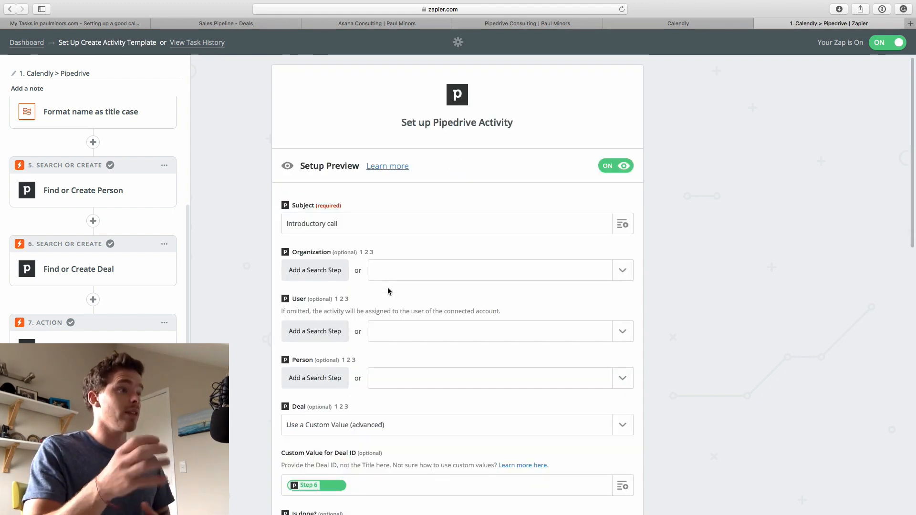
pyautogui.scroll(-6, 388, 287)
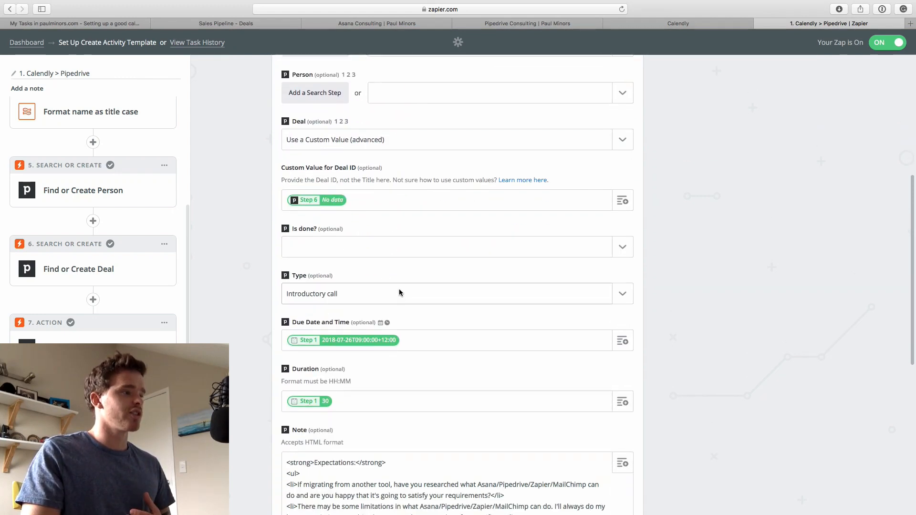
pyautogui.scroll(-2, 400, 292)
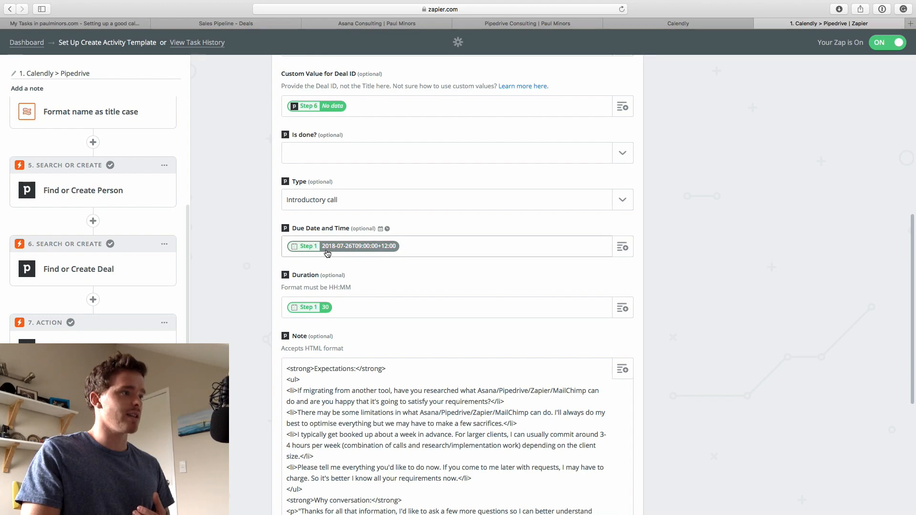
pyautogui.scroll(2, 264, 229)
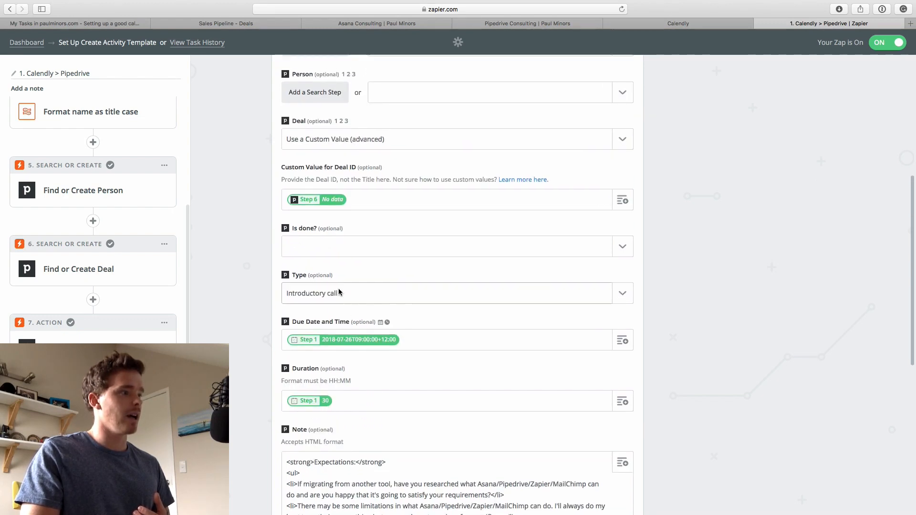
pyautogui.scroll(-1, 127, 310)
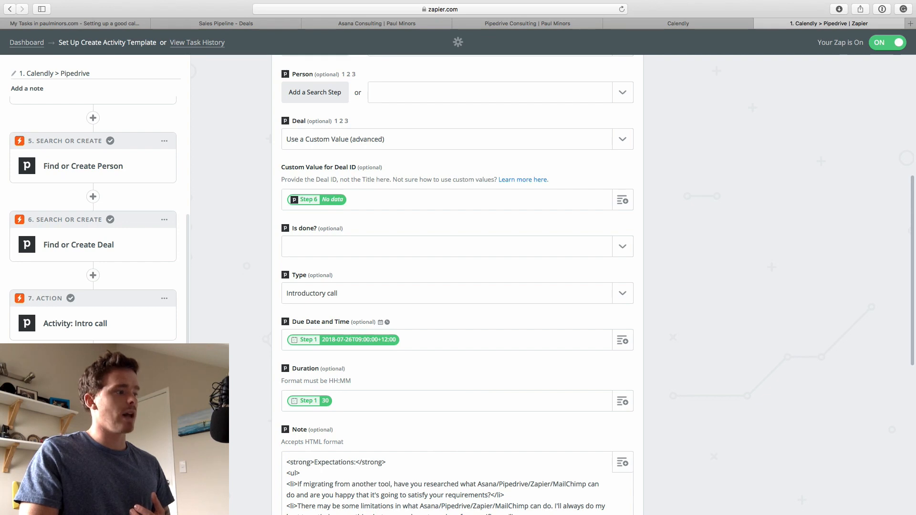
pyautogui.scroll(2, 93, 219)
pyautogui.scroll(-2, 93, 220)
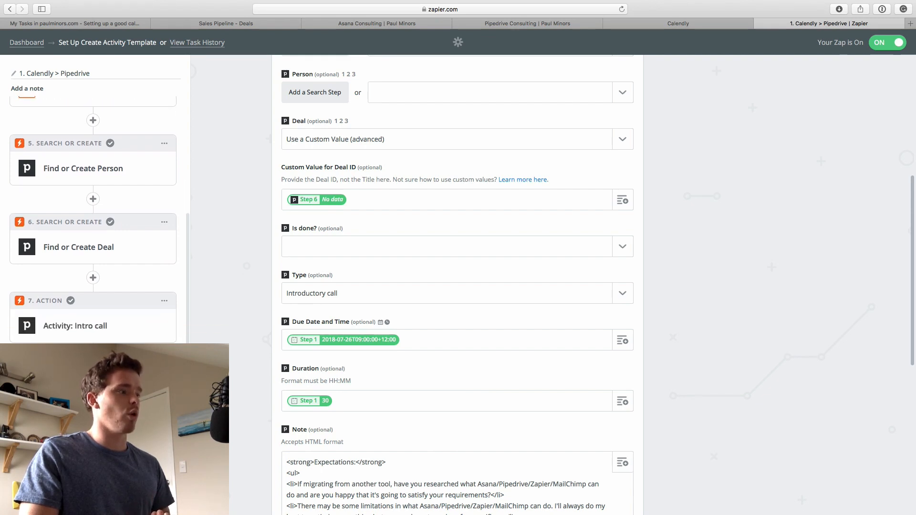
pyautogui.scroll(3, 377, 277)
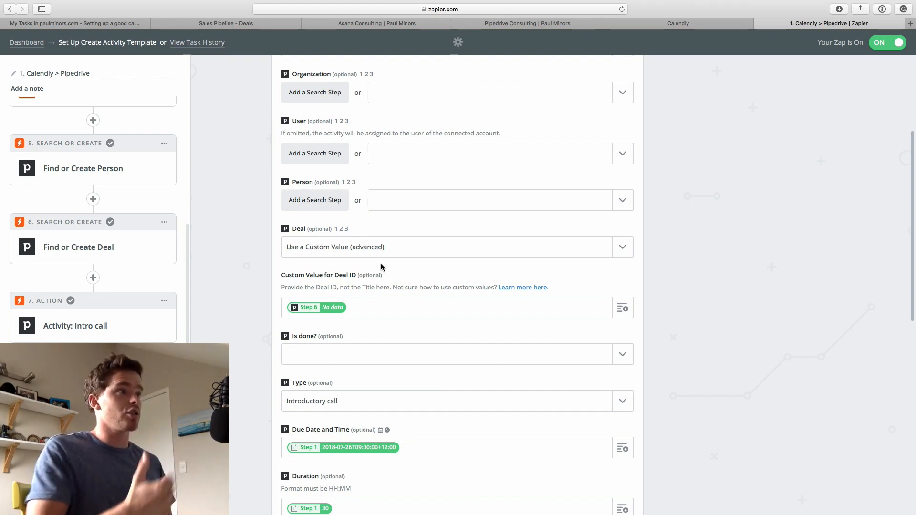
# - Switch to the Asana Consulting page and open its introductory call booking popup
pyautogui.click(381, 23)
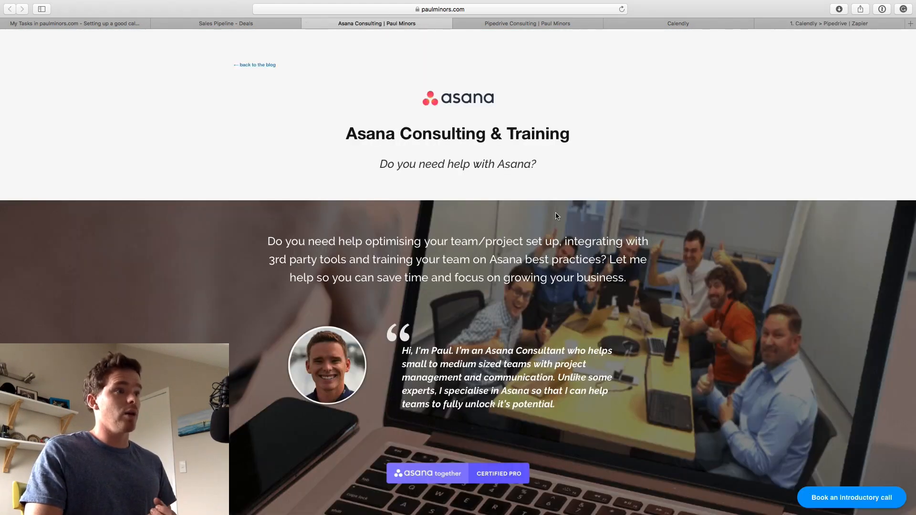
pyautogui.click(884, 498)
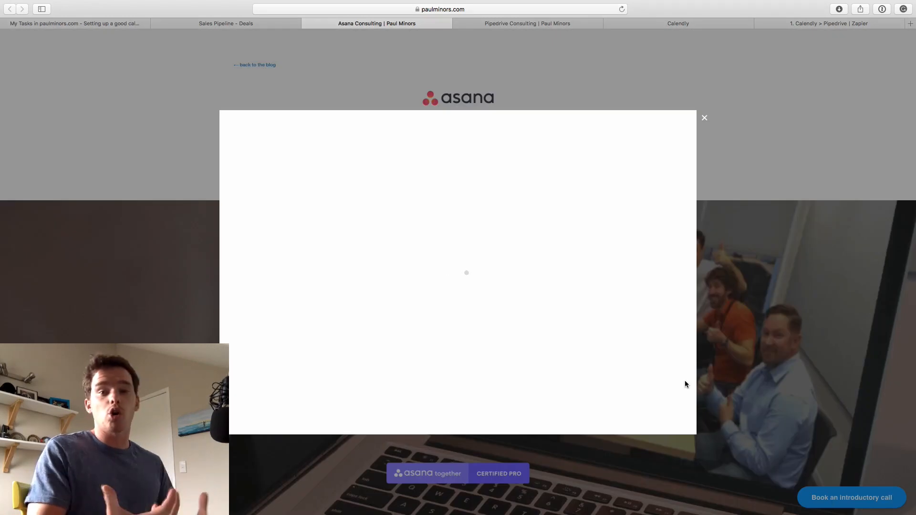